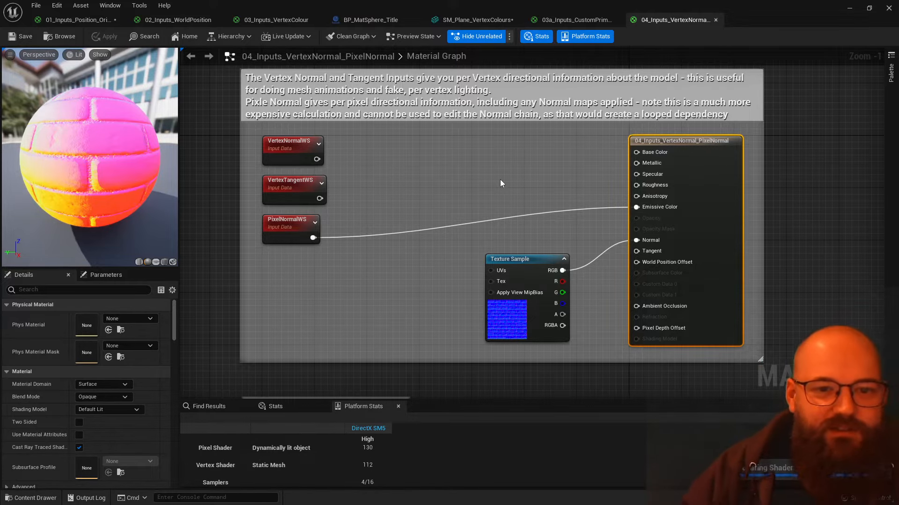
- Connect VertexNormalWS to Emissive Color and disconnect the Texture Sample from the Normal input
left_click(500, 183)
right_click_drag(402, 146, 409, 154)
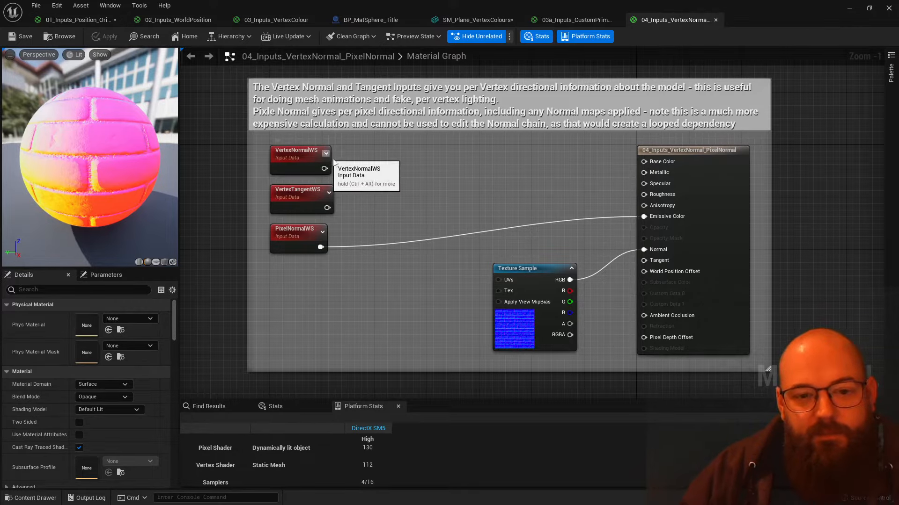
mouse_move(76, 161)
left_mouse_down()
mouse_move(94, 159)
mouse_move(112, 180)
left_mouse_up()
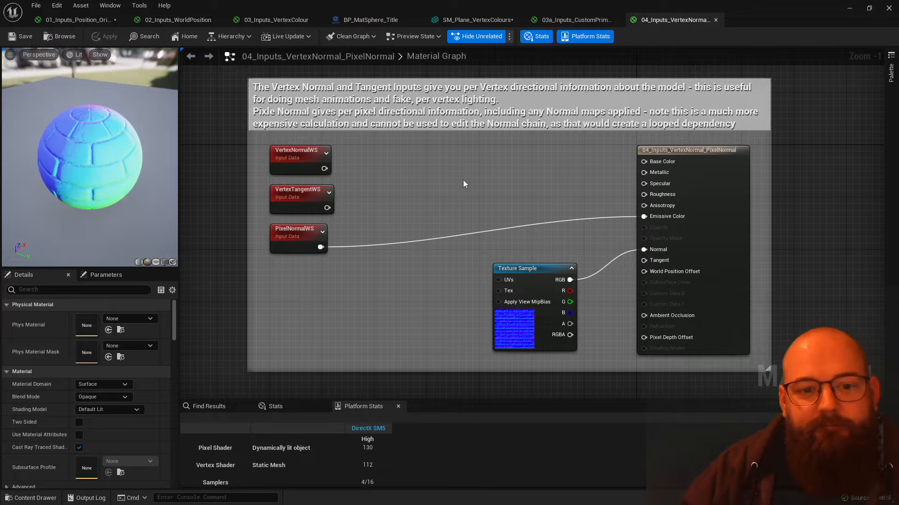
left_click_drag(324, 169, 673, 216)
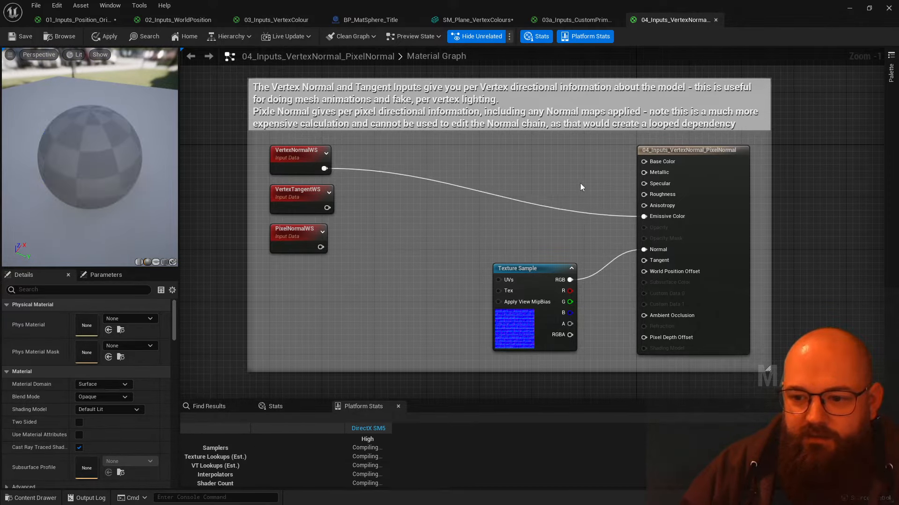
left_click(644, 249, "alt")
- Switch the preview mesh to a cube and examine the vertex normal colours on its faces
left_click_drag(132, 177, 100, 127)
left_click(165, 262)
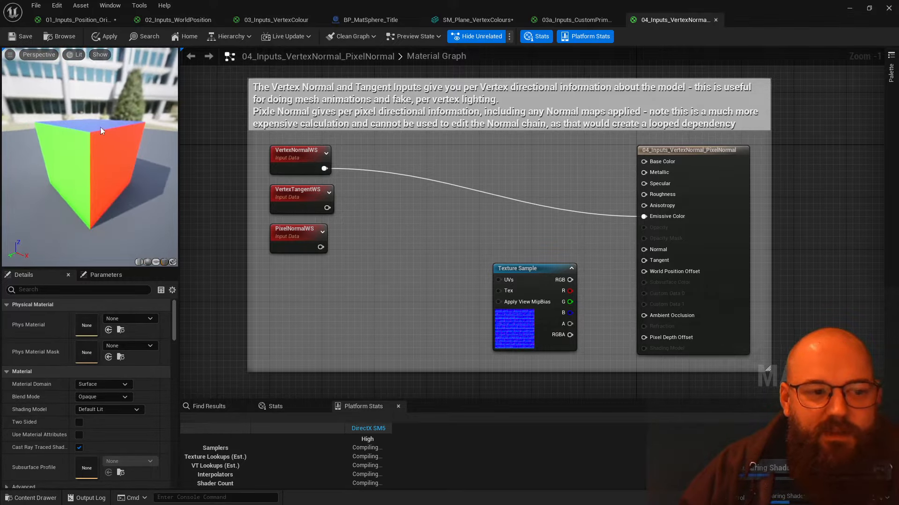
left_click_drag(140, 159, 169, 162)
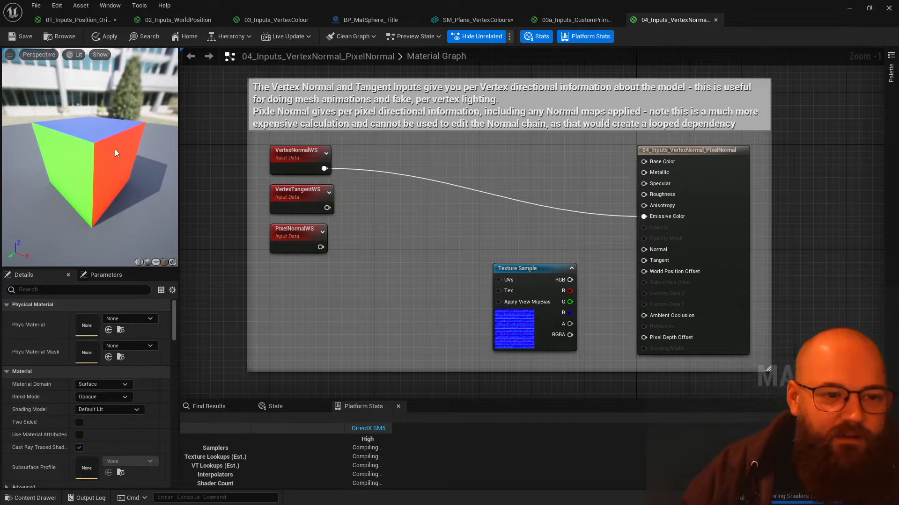
left_click_drag(99, 146, 121, 172)
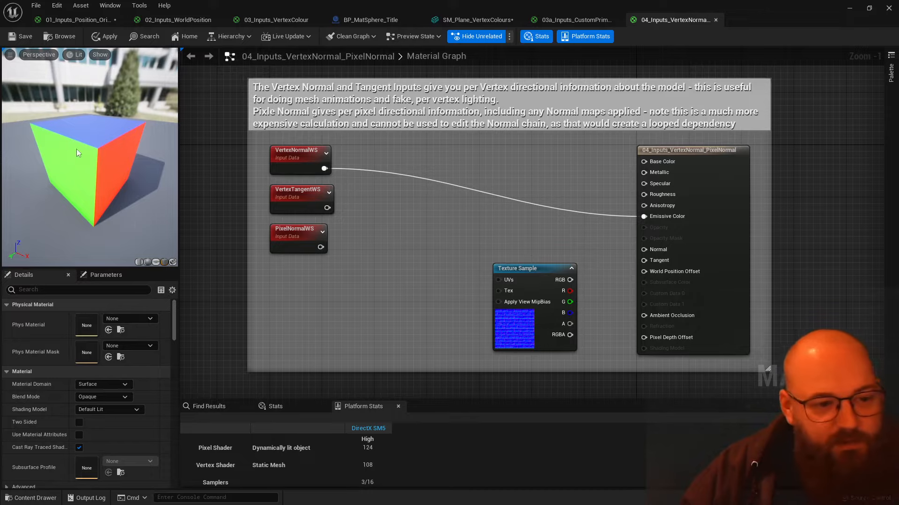
- Switch the preview mesh back to a sphere and examine the vertex normal colours across its surface
left_click(147, 262)
left_click_drag(65, 111, 192, 122)
left_click_drag(140, 154, 153, 164)
left_click(299, 156)
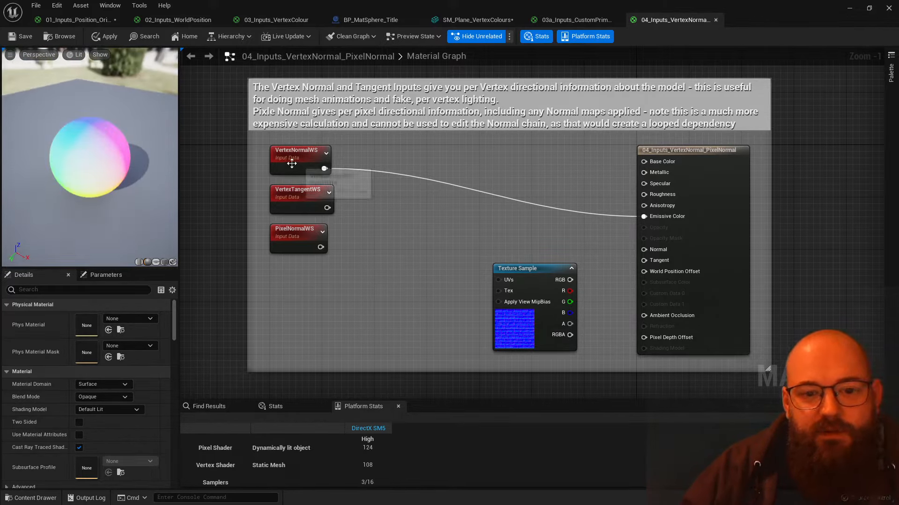
left_click(303, 331)
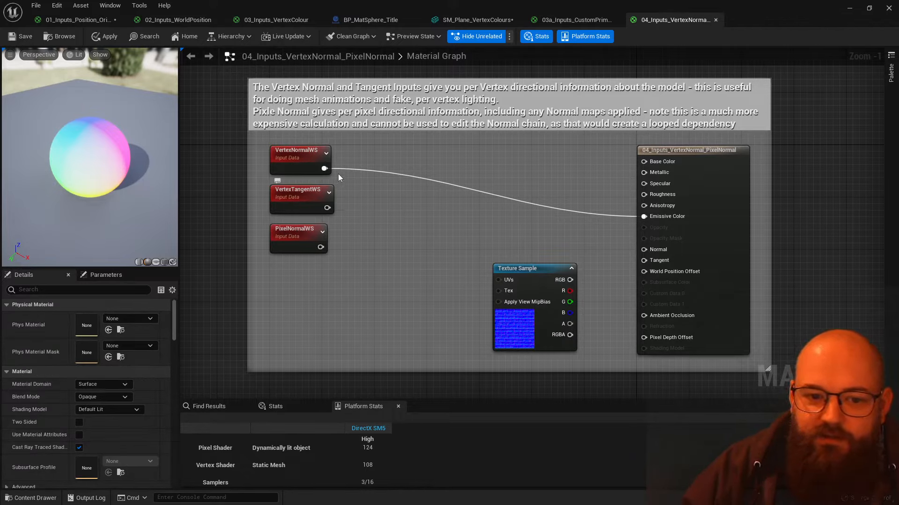
- Move the Emissive Color connection to PixelNormalWS, connect the Texture Sample's RGB to Normal, and inspect the preview up close
left_click_drag(323, 170, 321, 247, "ctrl")
mouse_move(103, 164)
left_mouse_down()
mouse_move(42, 156)
mouse_move(104, 171)
mouse_move(100, 155)
left_mouse_up()
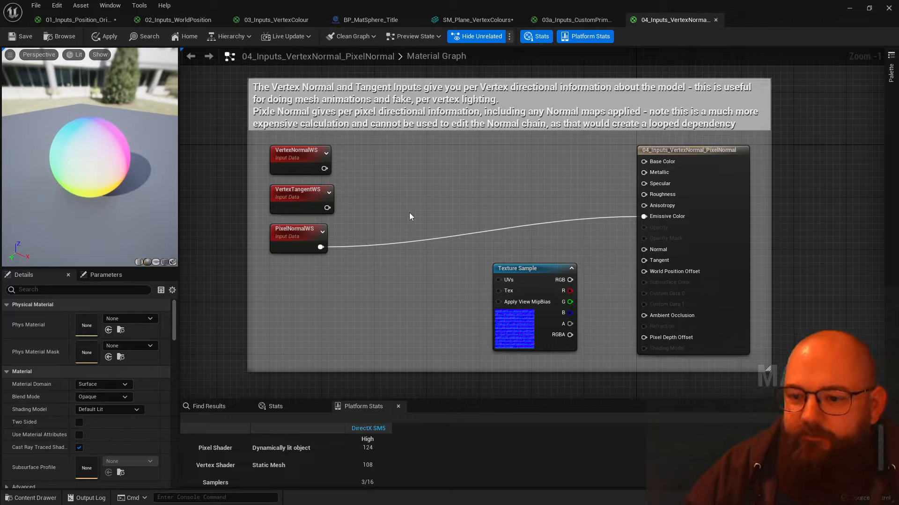
left_click_drag(644, 250, 569, 280)
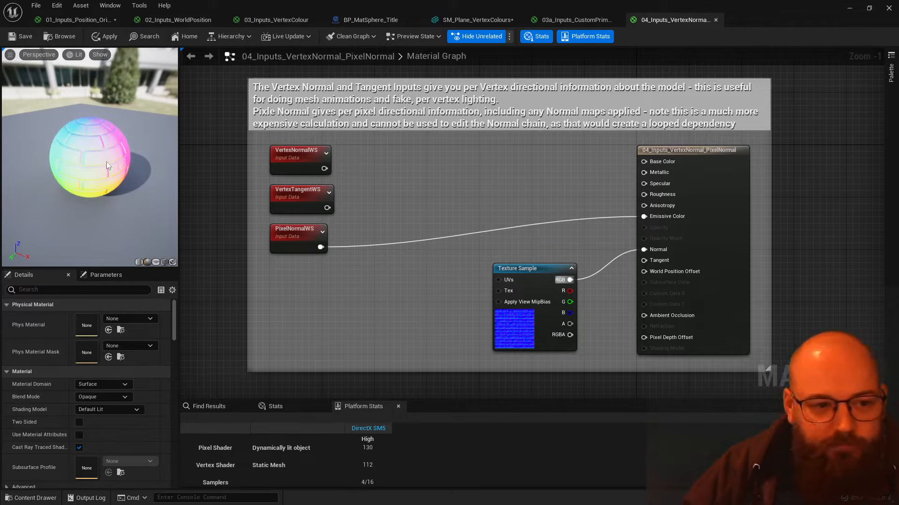
left_click_drag(105, 161, 103, 156)
right_click_drag(103, 156, 104, 183)
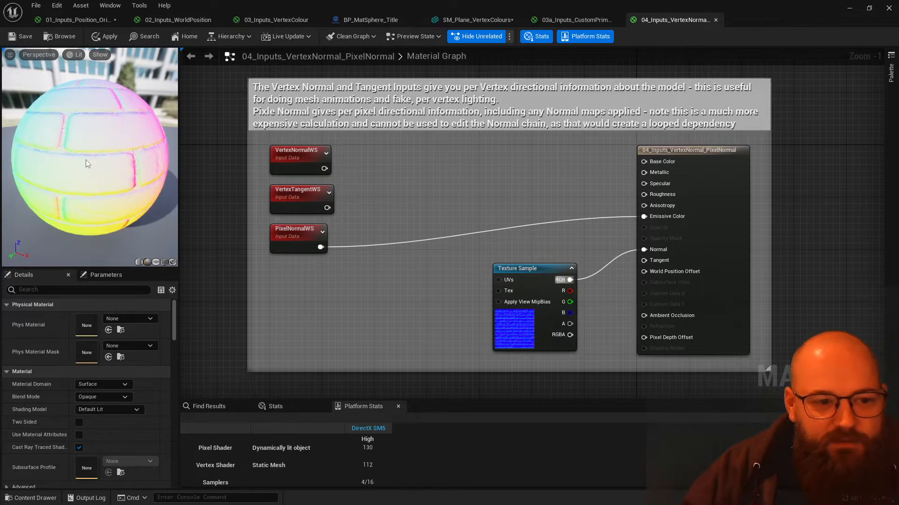
left_click_drag(86, 160, 116, 180)
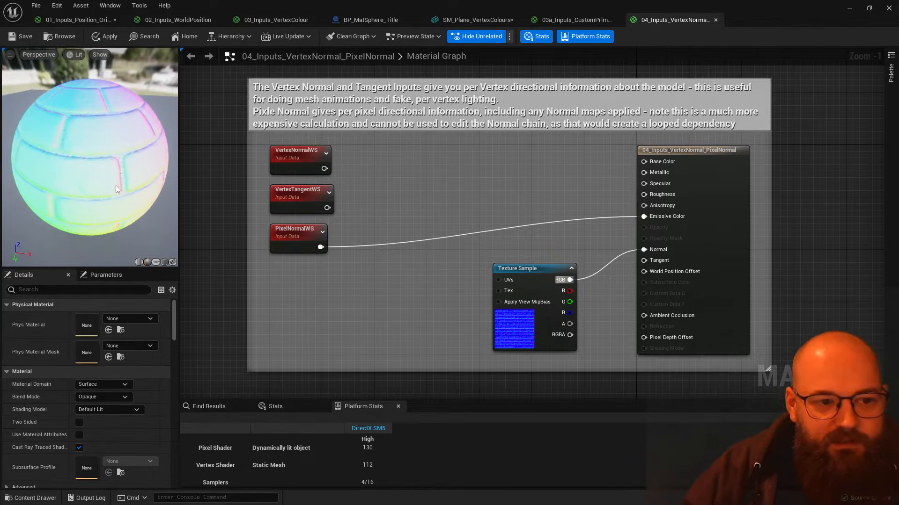
left_click_drag(160, 137, 156, 128)
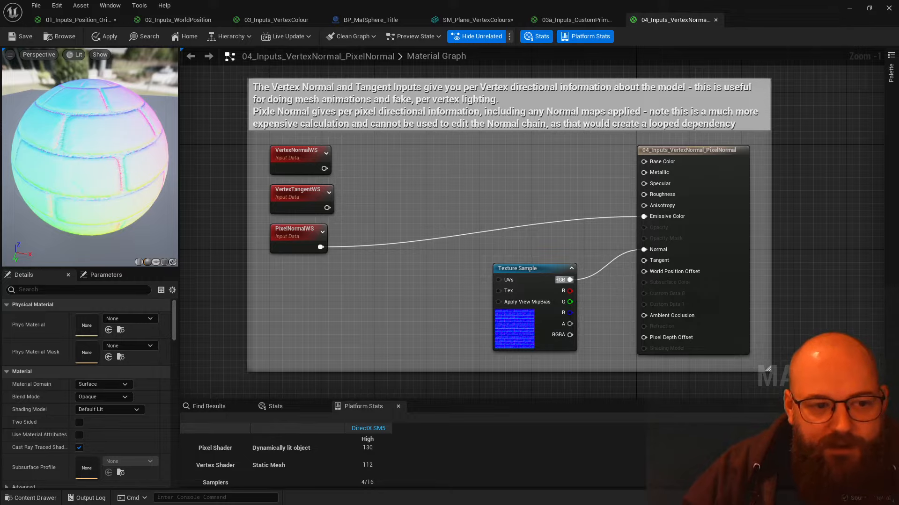
right_click_drag(156, 128, 158, 167)
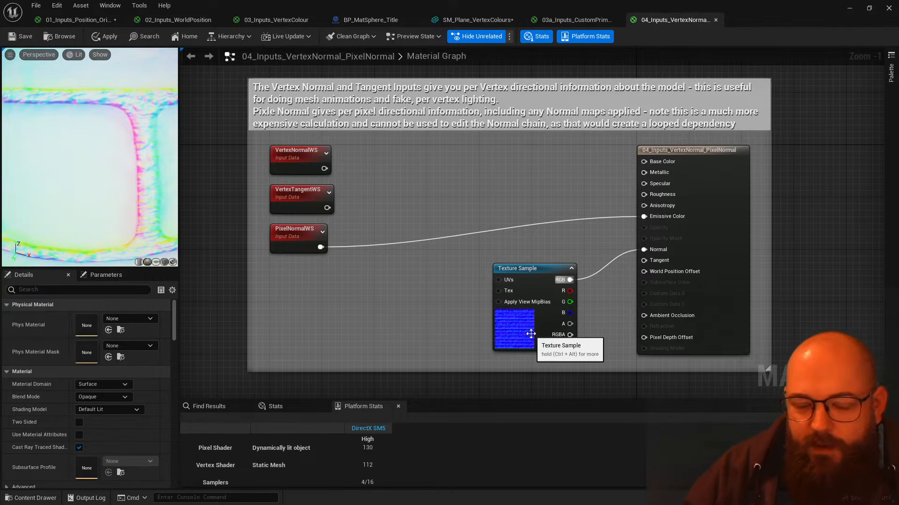
scroll(131, 181, "down", 5)
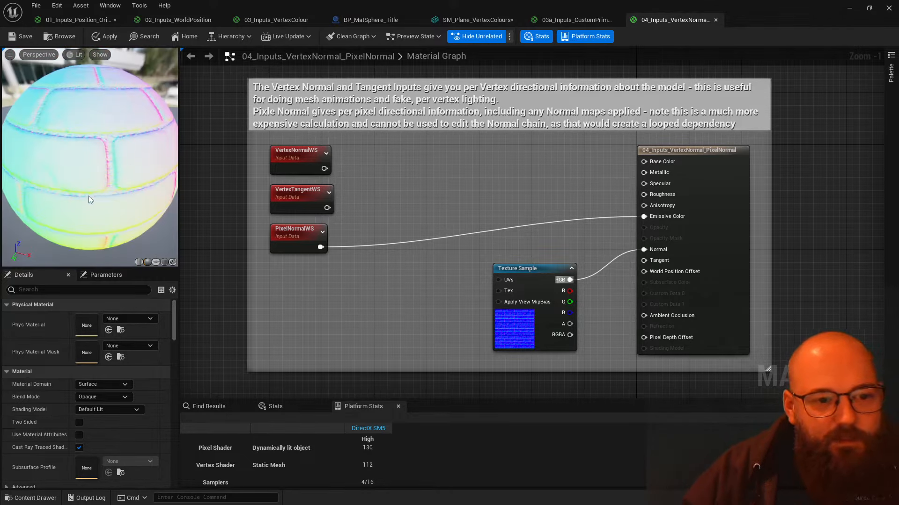
- Move the Emissive Color connection back to VertexNormalWS and inspect the sphere preview with the normal map still connected
left_click_drag(321, 247, 325, 169, "ctrl")
left_click_drag(48, 157, 112, 163)
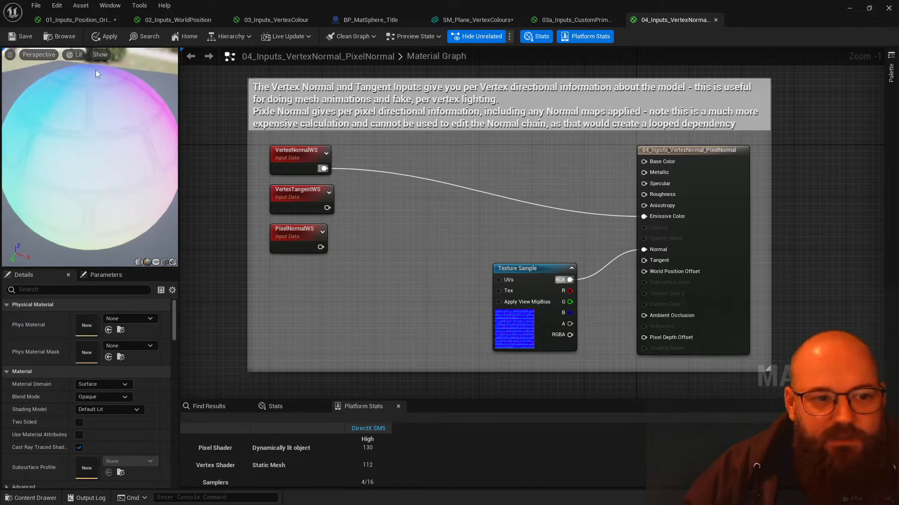
left_click_drag(91, 123, 134, 110)
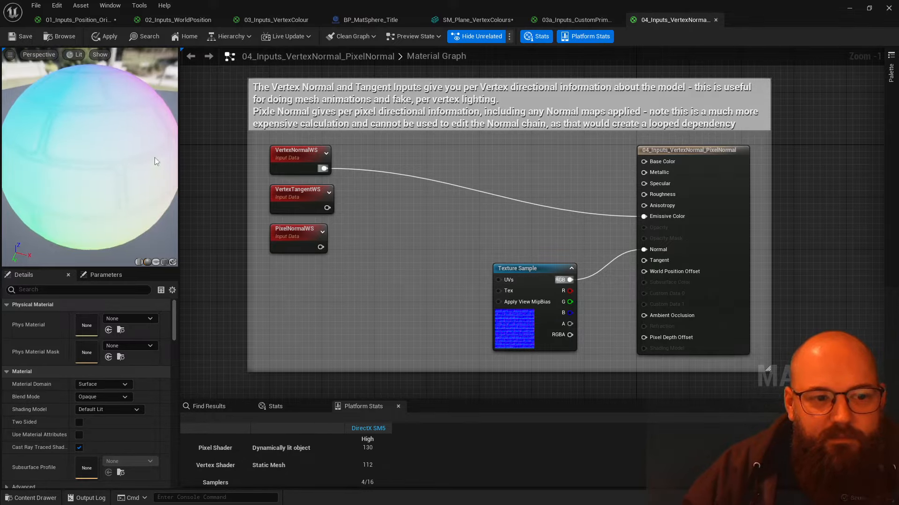
scroll(110, 173, "down", 4)
left_click_drag(109, 172, 128, 164)
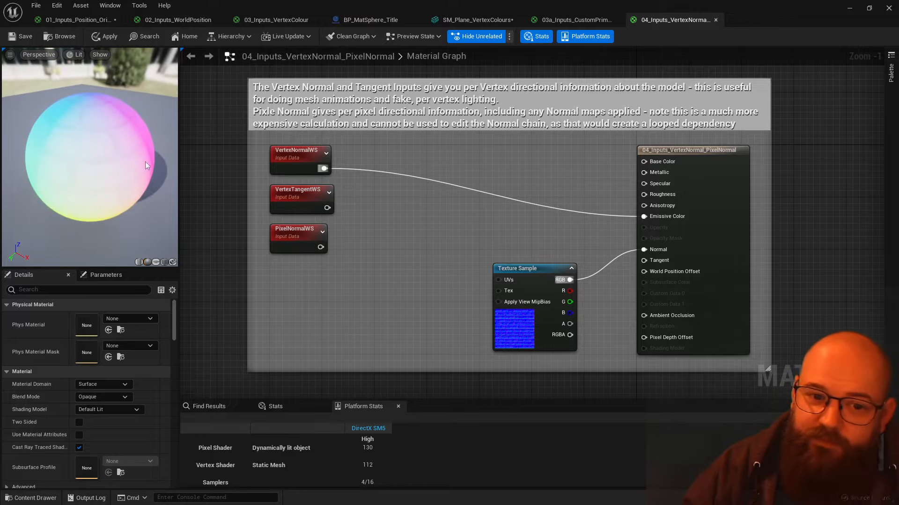
left_click(295, 160)
left_click(440, 157)
left_click(286, 153)
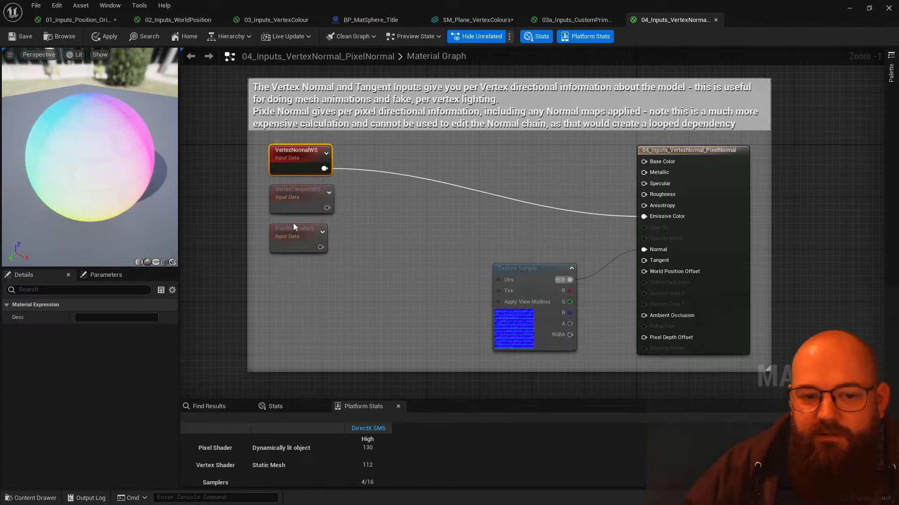
left_click(386, 148)
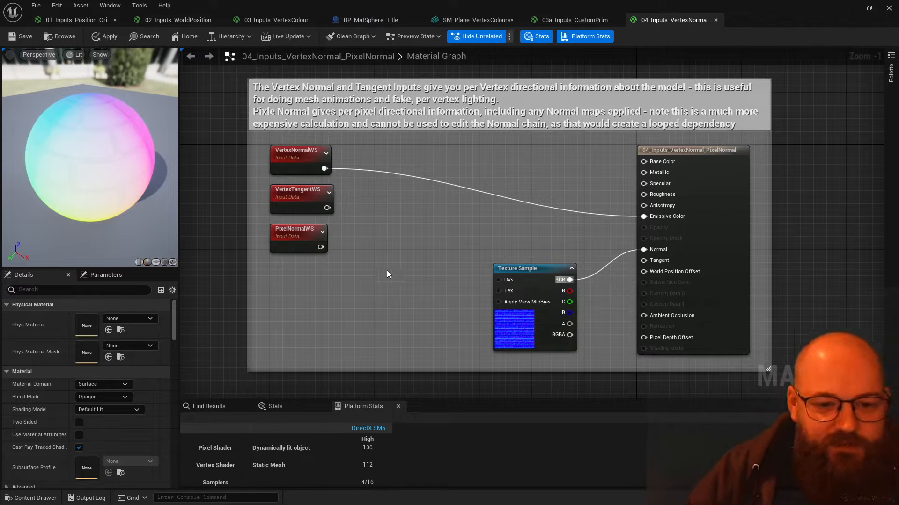
left_click_drag(50, 167, 50, 143)
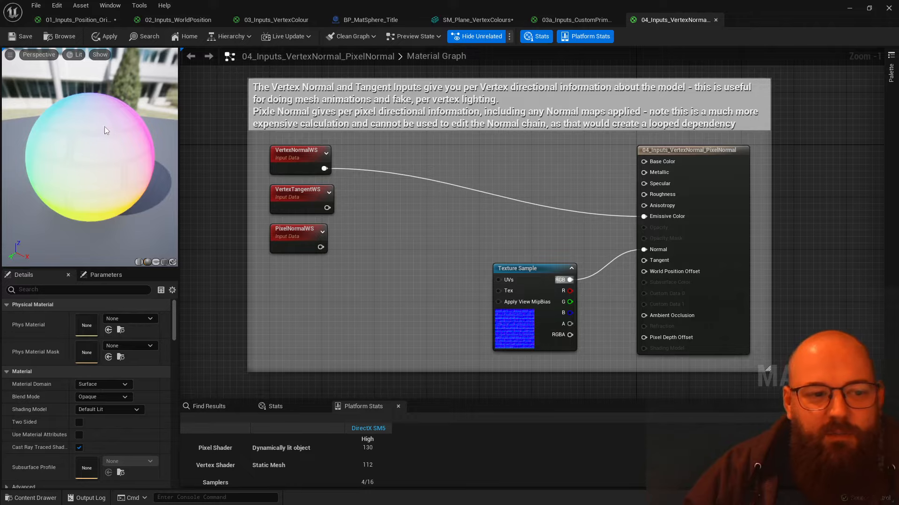
left_click_drag(105, 127, 84, 129)
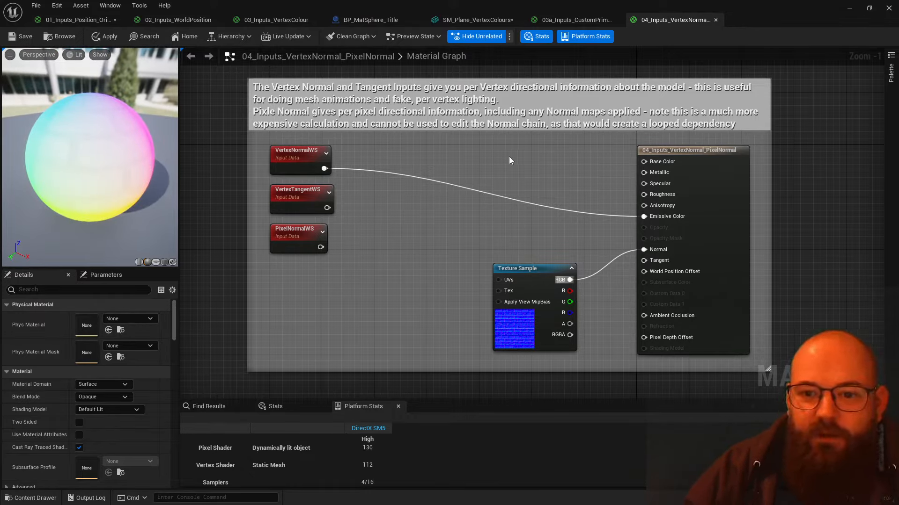
left_click(302, 157)
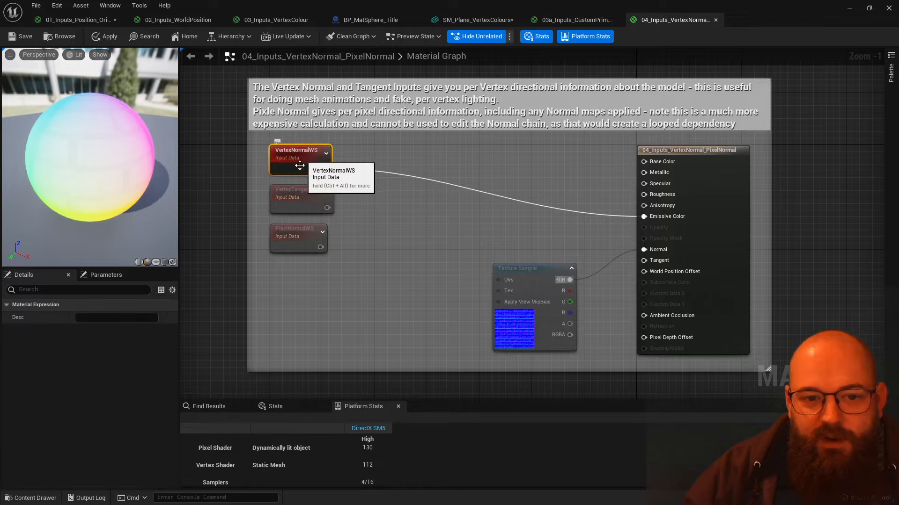
left_click(602, 187)
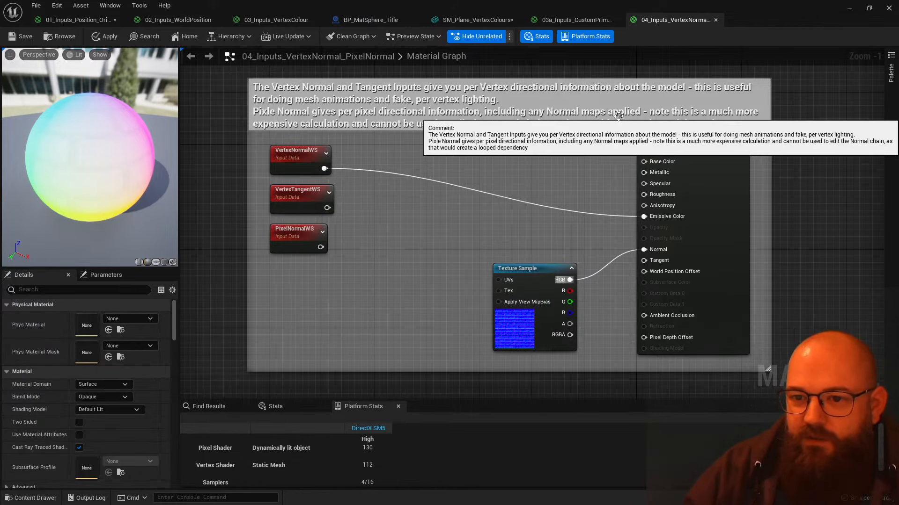
- Connect PixelNormalWS to Emissive Color and move the Texture Sample node away from the material output
left_click(302, 243)
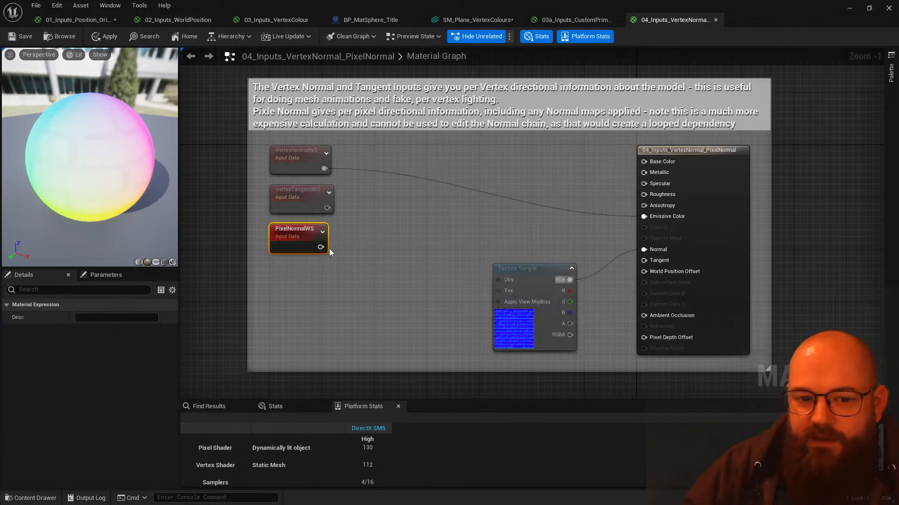
left_click_drag(321, 247, 644, 216)
left_click_drag(499, 330, 368, 336)
- Add a Linear Interpolate (Lerp) node between the Texture Sample and the material output
left_click(509, 297)
key("l")
left_click(496, 262)
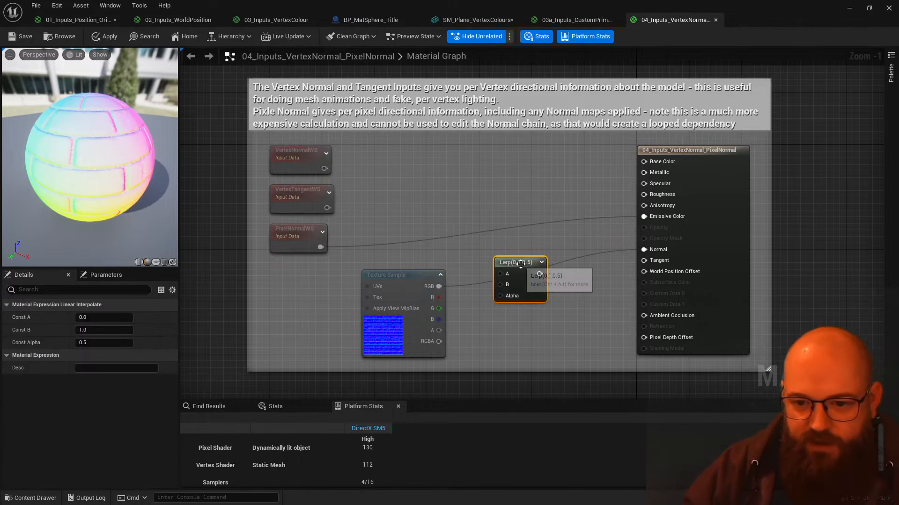
left_click_drag(507, 297, 474, 313)
left_click(466, 271)
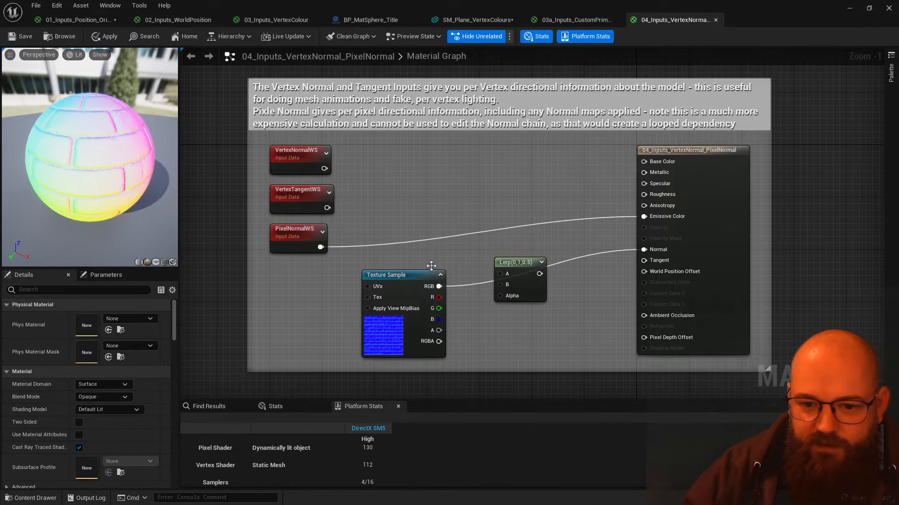
- Add a Constant3Vector above the Texture Sample, set its B value to 1, and position it beside the Lerp node
key("3")
left_click(378, 206)
left_click(111, 354)
type("1")
key("Return")
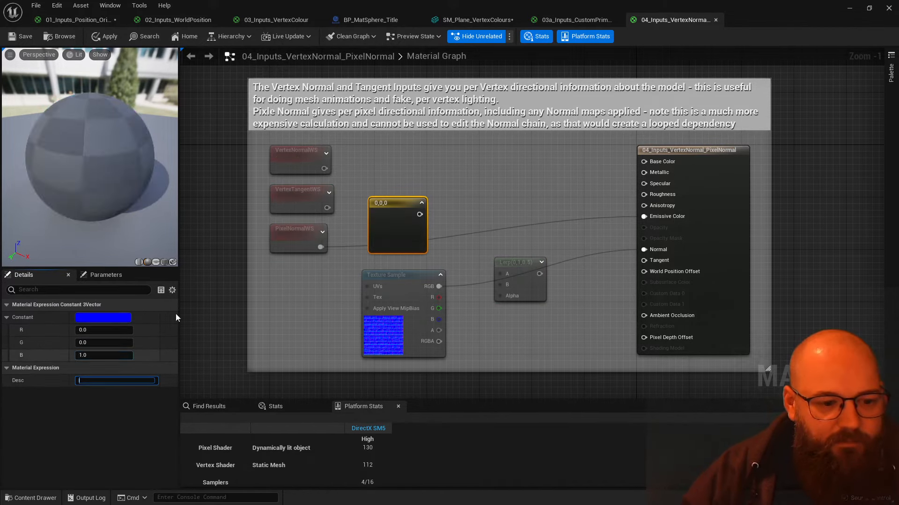
left_click_drag(440, 240, 420, 224)
- Wire the Lerp with the 0,0,1 constant in A, the texture's RGB in B, and its output into Normal
left_click_drag(501, 284, 439, 287)
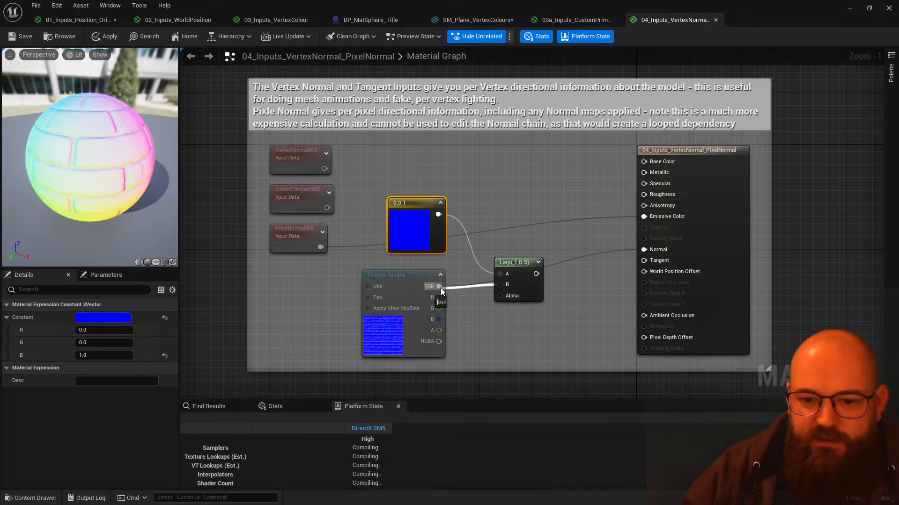
left_click(511, 266)
left_click_drag(512, 266, 509, 247)
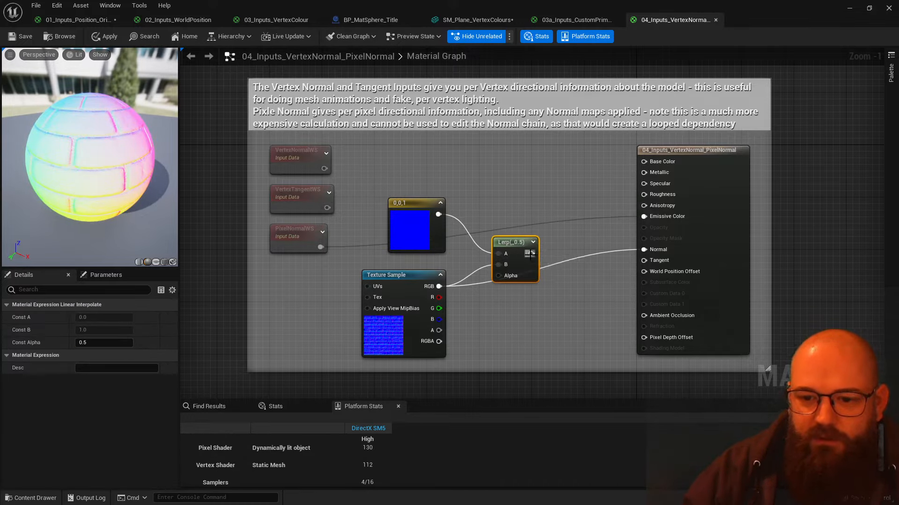
left_click(575, 190)
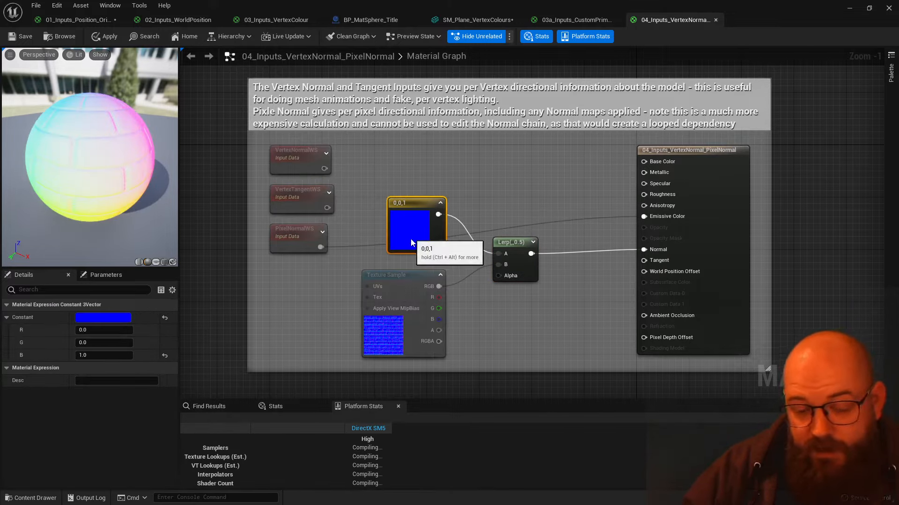
left_click_drag(412, 255, 412, 262)
left_click(423, 186)
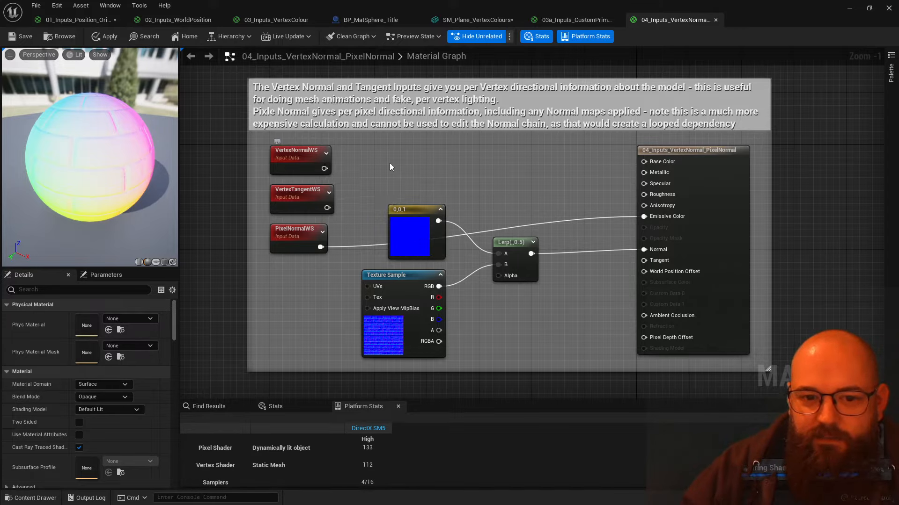
- Create a Dot product node fed by the VertexNormalWS output in its A input
left_click_drag(325, 168, 410, 152)
type("dot")
key("Return")
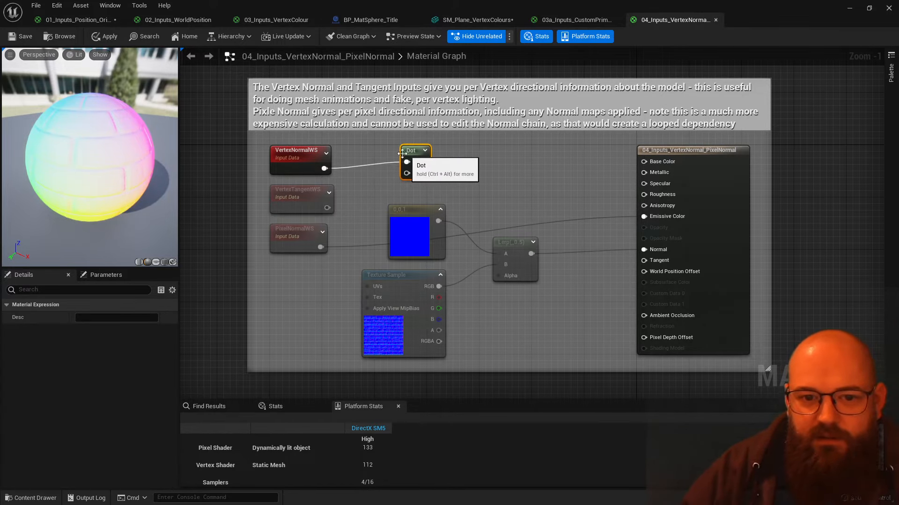
- Move the VertexTangentWS and PixelNormalWS nodes down to make room beneath VertexNormalWS
left_click(288, 216)
left_click_drag(255, 193, 304, 271)
left_click_drag(292, 212, 292, 251)
left_click(273, 181)
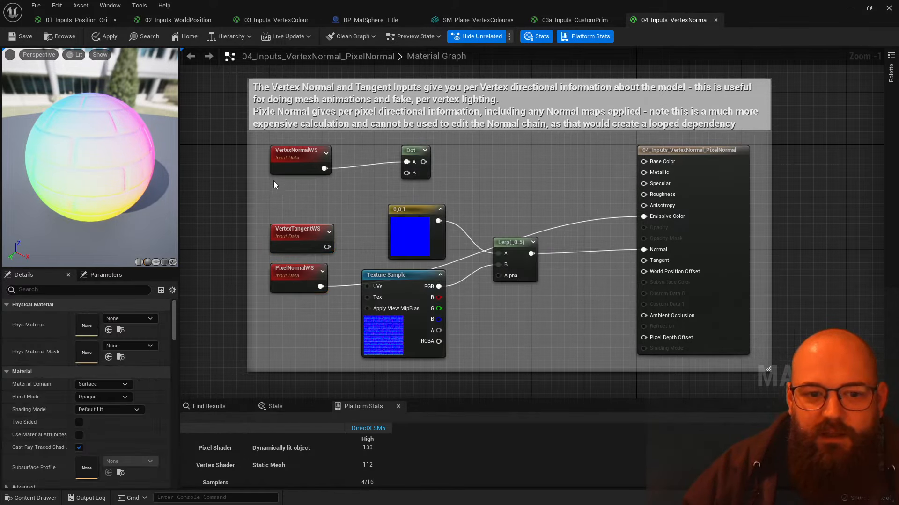
- Add a Constant3Vector beneath VertexNormalWS, set its B value to 1, and wire it into the Dot node's B input
key("3")
left_click(271, 184)
left_click(117, 356)
type("1")
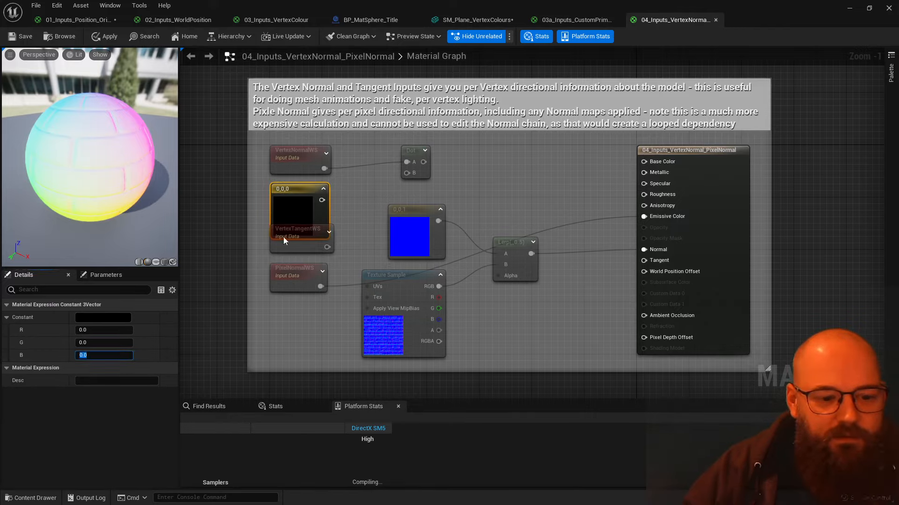
key("Tab")
left_click_drag(321, 200, 406, 172)
- Shift the VertexTangentWS and PixelNormalWS nodes further down, wire the Dot output into the Lerp's Alpha, and inspect the preview sphere
left_click_drag(261, 290, 300, 282)
left_click(513, 231)
left_click_drag(504, 277, 423, 162)
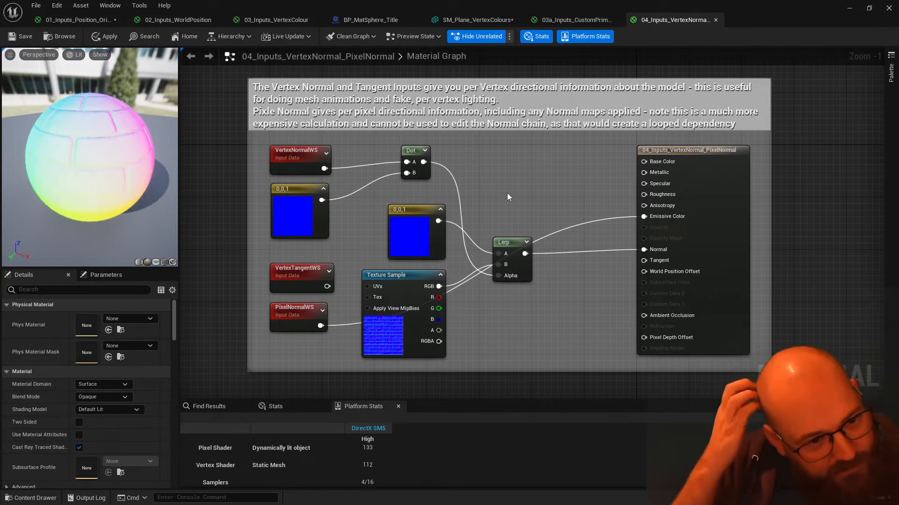
left_click_drag(92, 174, 38, 211)
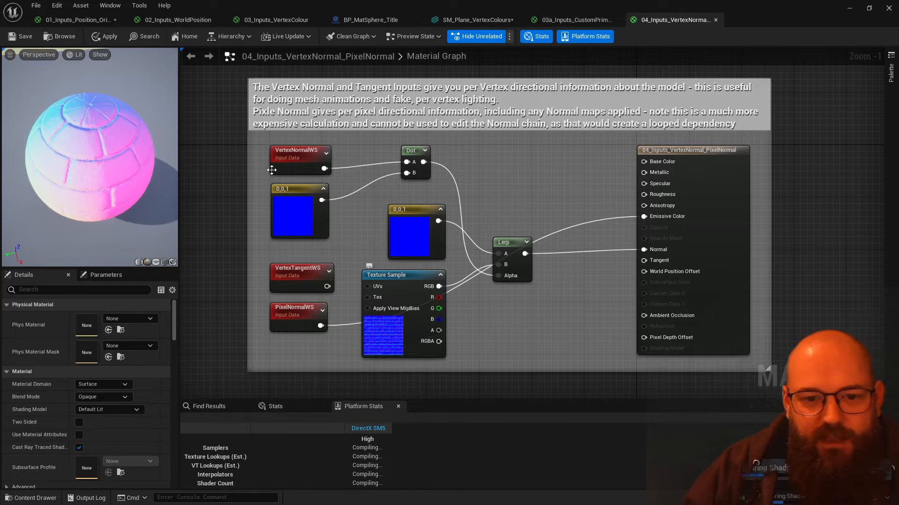
left_click_drag(111, 130, 93, 187)
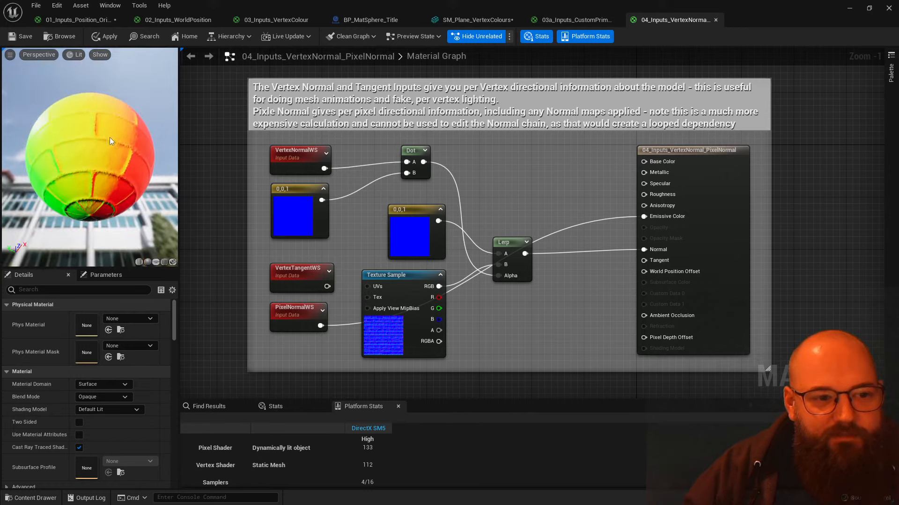
left_click_drag(109, 136, 113, 166)
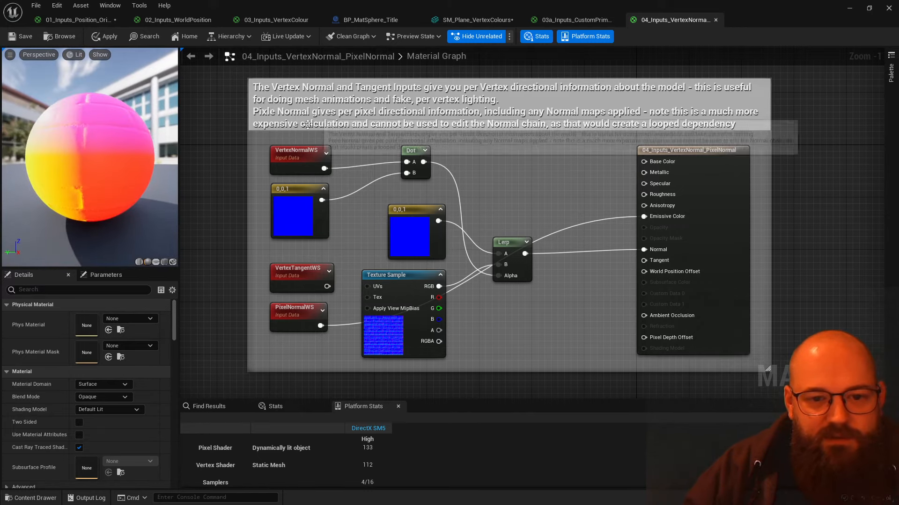
- Try feeding PixelNormalWS into the Dot node's A input in place of VertexNormalWS, with both input nodes returned to their original spots
left_click_drag(321, 326, 406, 173)
left_click_drag(300, 308, 263, 159)
left_click(399, 335)
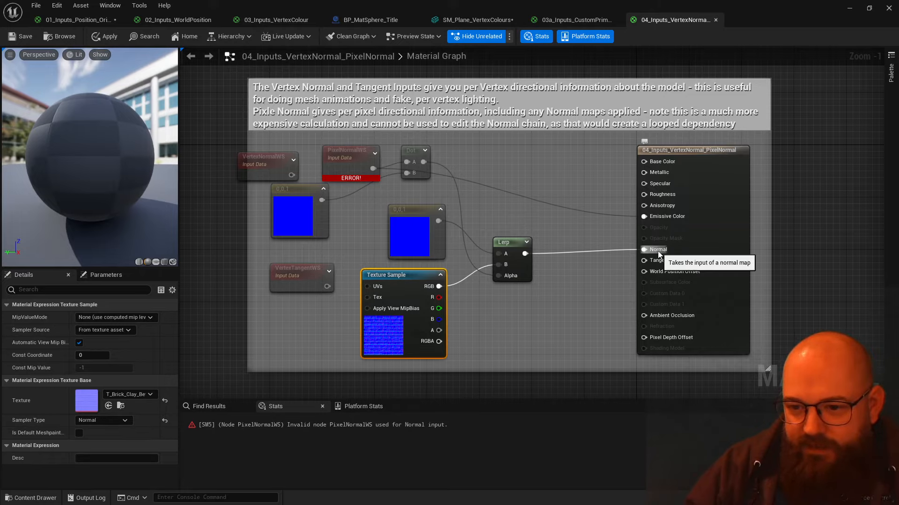
left_click(389, 425)
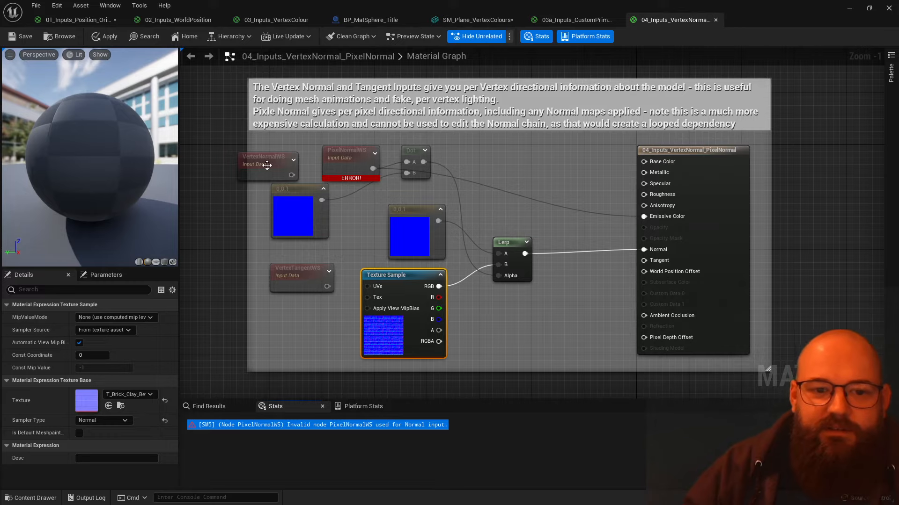
left_click_drag(269, 166, 288, 313)
left_click(520, 192)
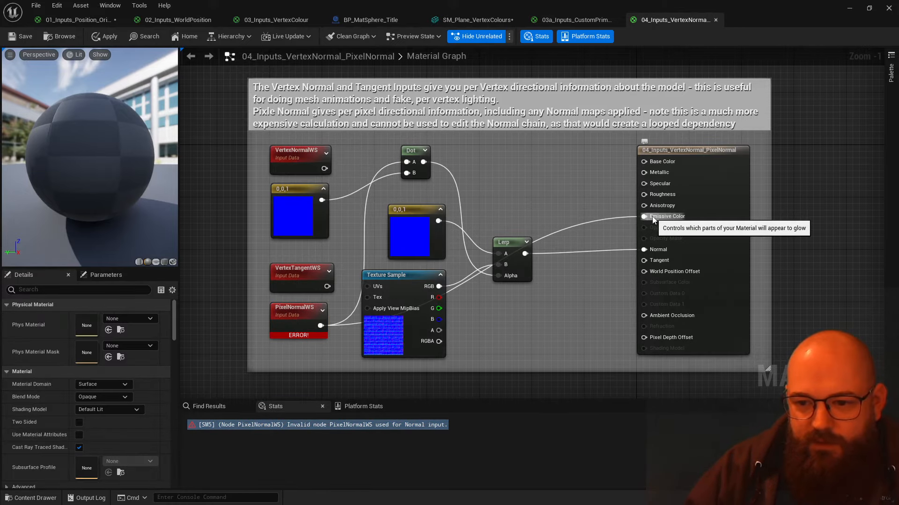
- Clear the Emissive Color link and rebuild the Normal chain with VertexNormalWS in the Dot's A and the Lerp output into Normal
left_click(643, 216, "alt")
left_click(643, 249, "alt")
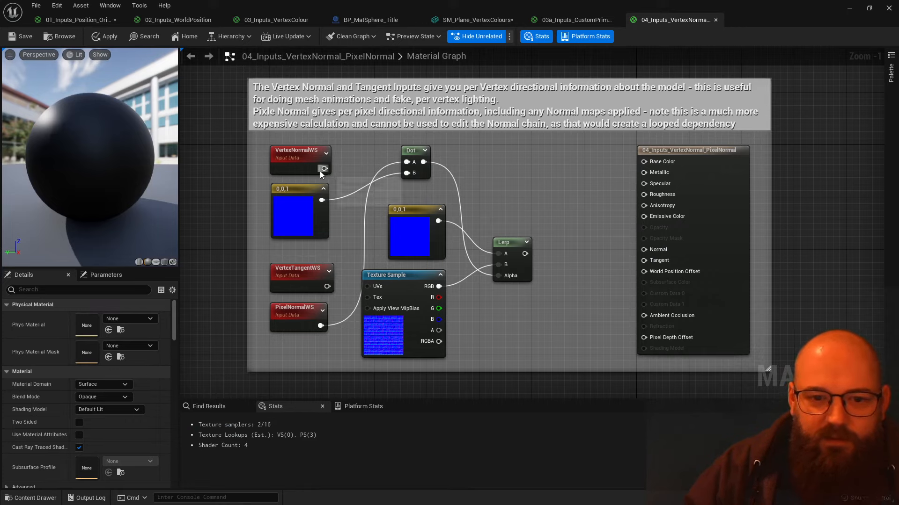
left_click_drag(324, 168, 400, 164)
left_click(427, 153)
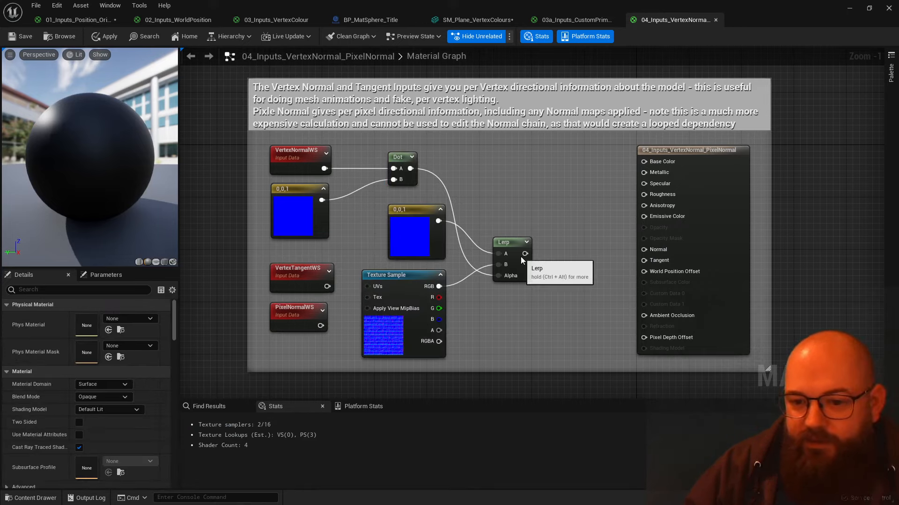
left_click_drag(525, 254, 644, 250)
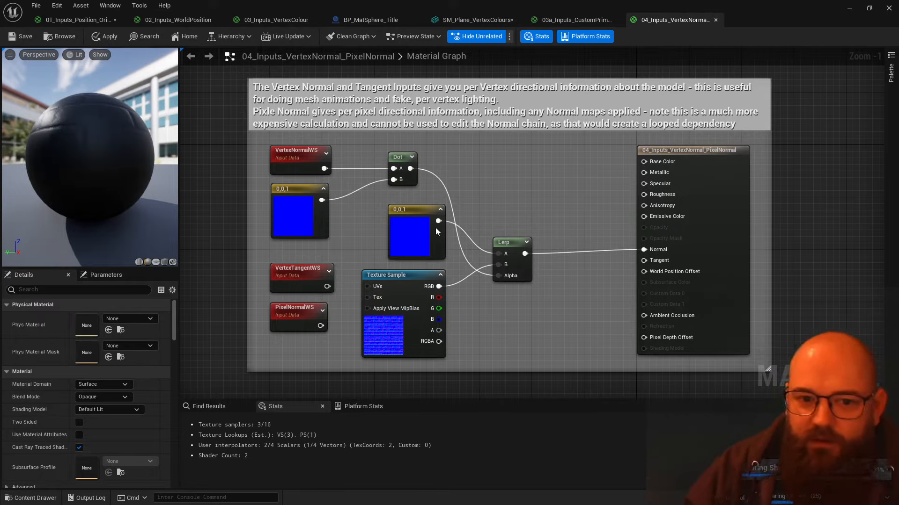
- Wire the Texture Sample's RGB directly into Normal and delete the Lerp, the Dot and both 0,0,1 constant nodes
left_click_drag(654, 251, 436, 287)
left_click(501, 244)
key("Delete")
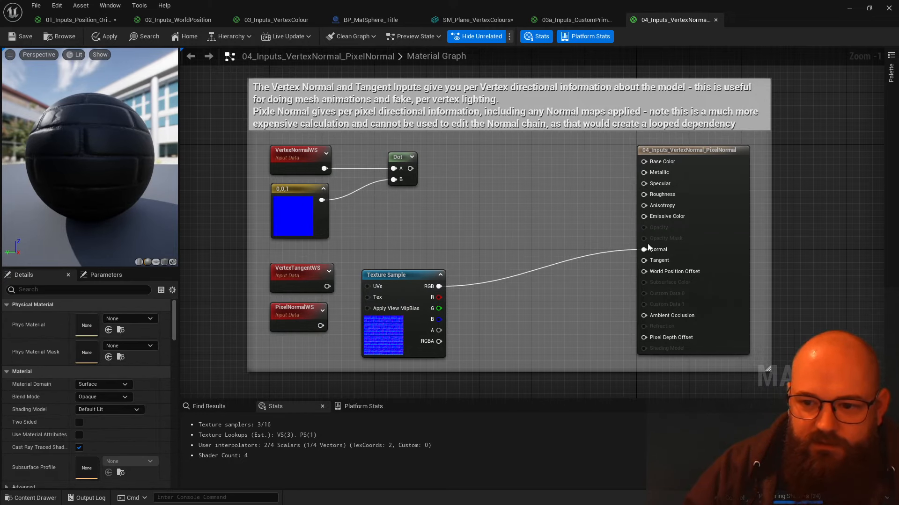
left_click(407, 177)
key("Delete")
left_click(317, 204)
key("Delete")
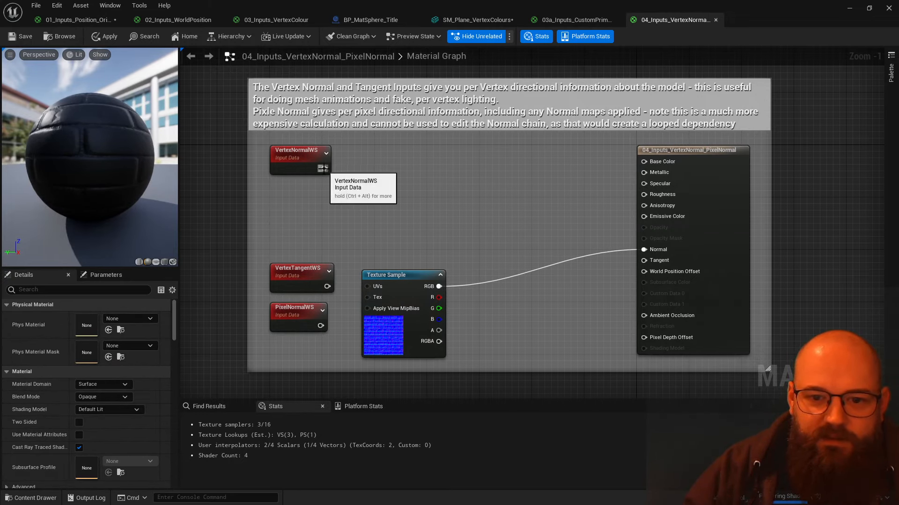
- Wire VertexNormalWS into Emissive Color and move the VertexTangentWS and PixelNormalWS nodes up directly beneath it
left_click_drag(324, 168, 650, 220)
left_click_drag(304, 247, 336, 337)
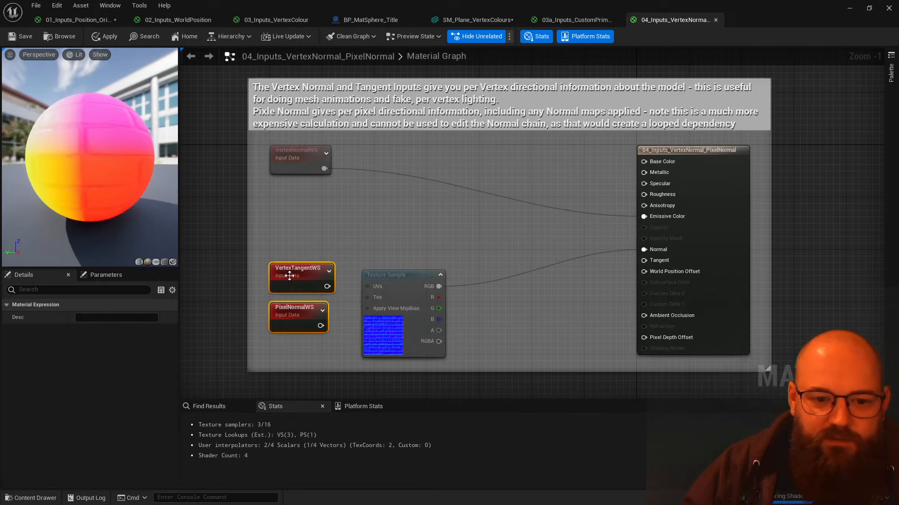
left_click_drag(296, 268, 296, 189)
left_click(296, 194)
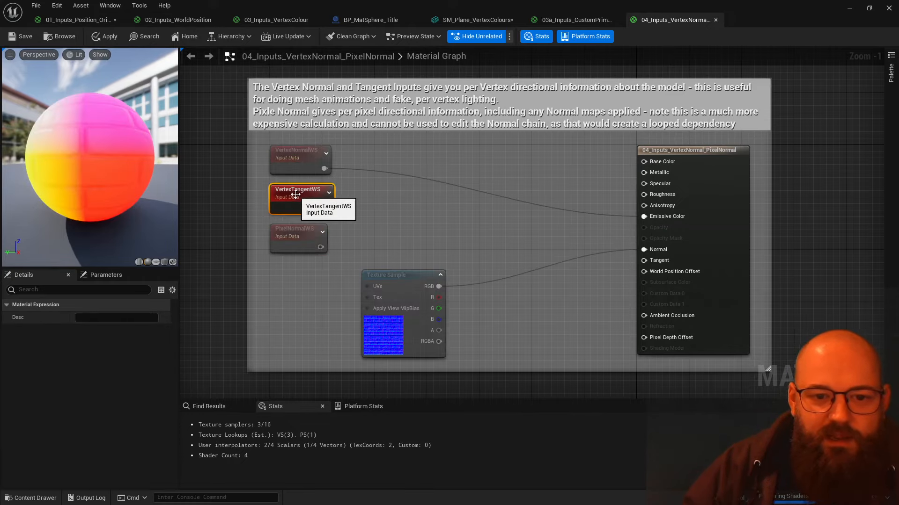
- Wire the VertexTangentWS output into Emissive Color and inspect the tangent directions around the preview sphere
left_click_drag(112, 184, 60, 201)
left_click_drag(327, 208, 644, 216)
left_click(240, 184)
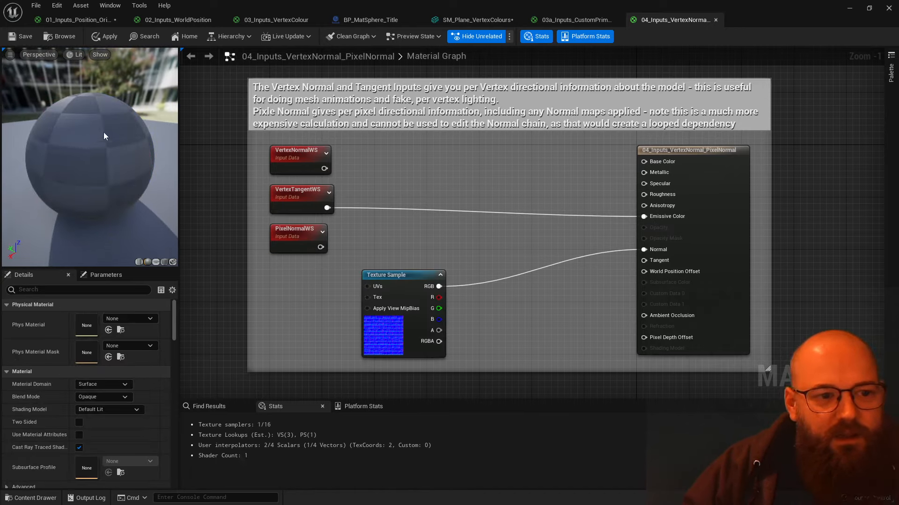
left_click_drag(87, 153, 140, 157)
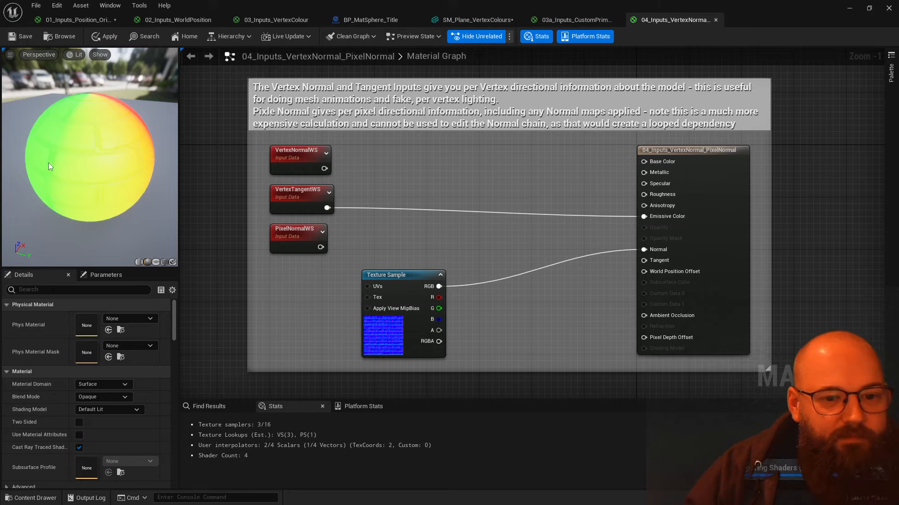
- Add a CrossProduct node with VertexNormalWS in A and VertexTangentWS in B, and wire its output into Emissive Color
right_click(376, 161)
type("cr")
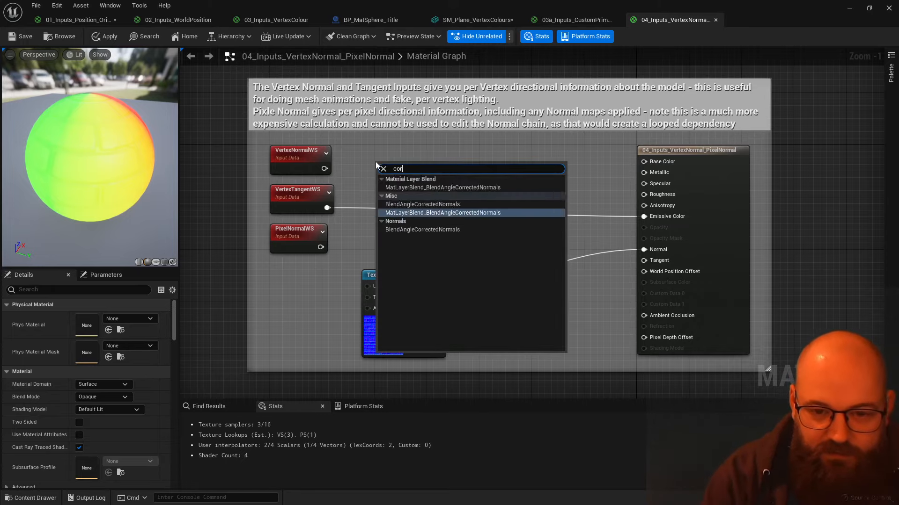
type("o")
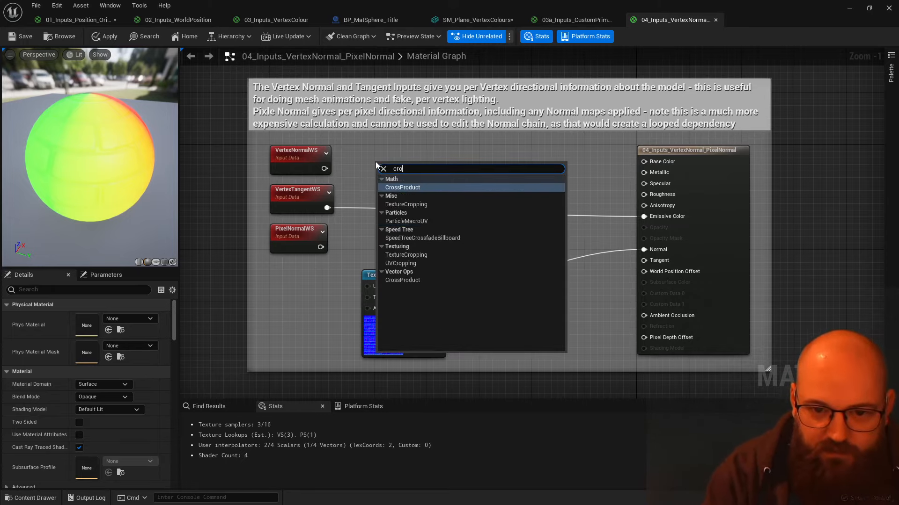
key("Return")
left_click_drag(324, 169, 381, 178)
left_click(412, 180)
left_click_drag(327, 208, 648, 216)
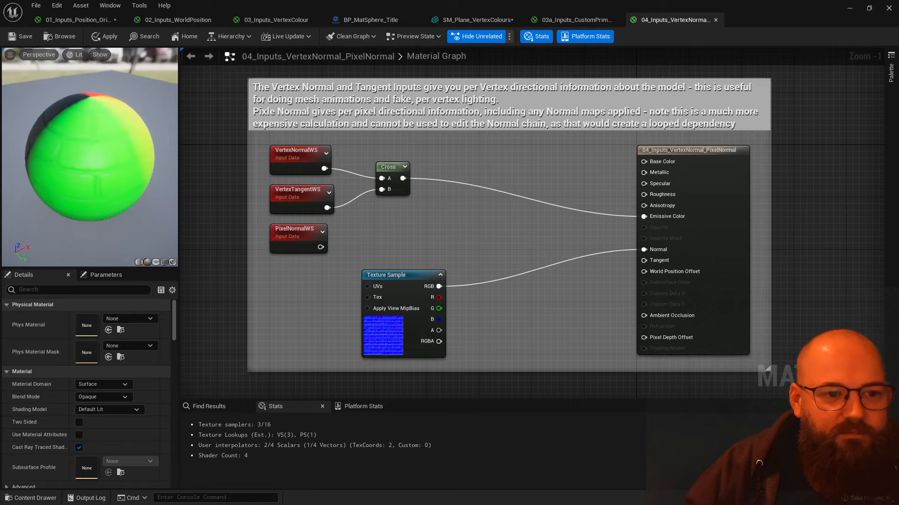
left_click_drag(117, 174, 140, 159)
left_click(305, 201)
left_click(454, 219)
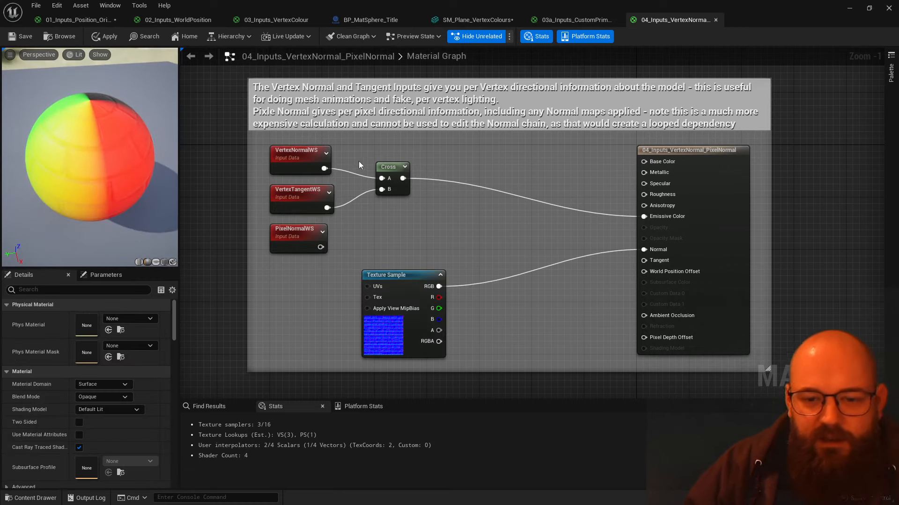
left_click_drag(653, 207, 487, 174)
left_click(434, 227)
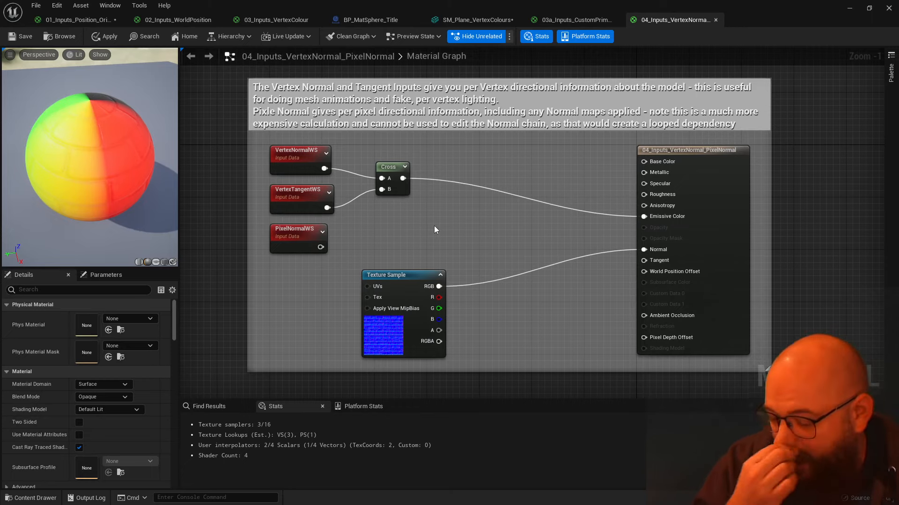
- Wire VertexNormalWS into Emissive Color in place of the Cross node and delete the Cross node
mouse_move(99, 163)
left_mouse_down()
mouse_move(77, 174)
mouse_move(89, 173)
left_mouse_up()
left_click_drag(324, 168, 644, 217)
left_click_drag(388, 167, 388, 202)
key("Delete")
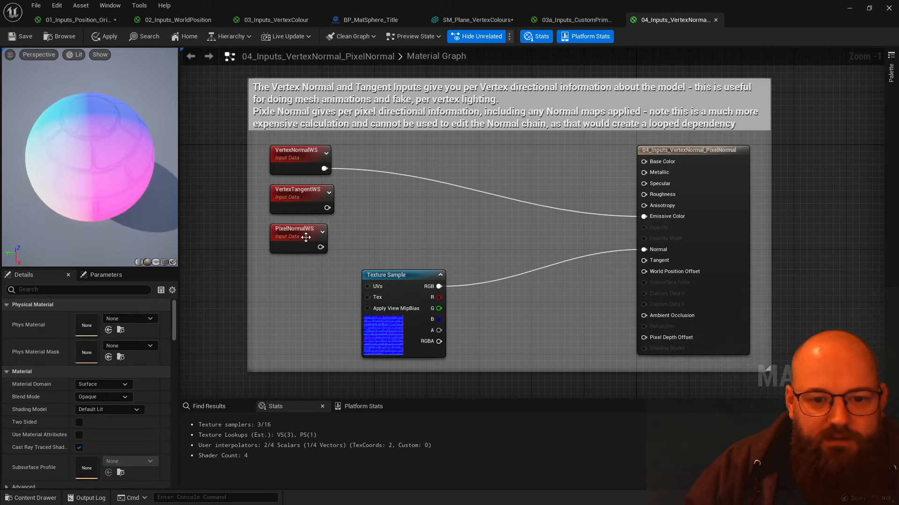
- Transfer the Emissive Color link from VertexNormalWS to the PixelNormalWS output and examine the normal detail on the preview sphere
left_click_drag(324, 168, 321, 248, "ctrl")
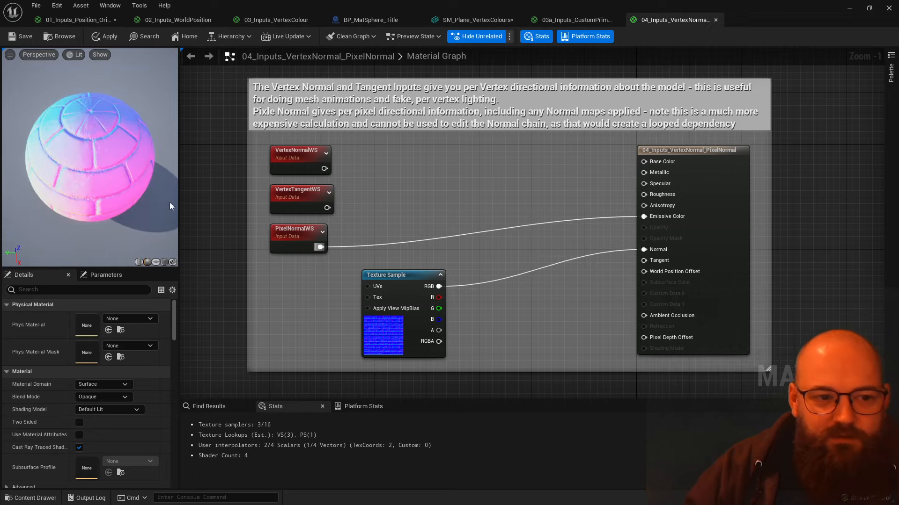
left_click_drag(93, 193, 98, 178)
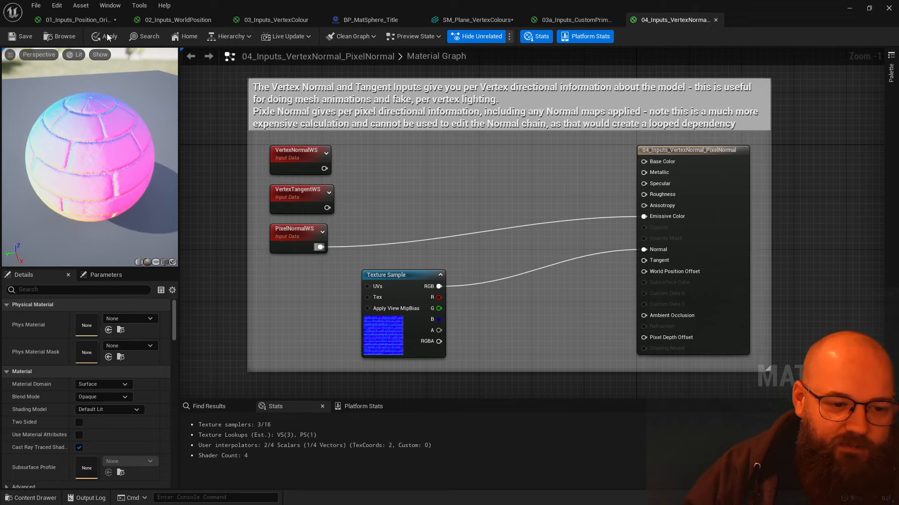
mouse_move(78, 173)
left_mouse_down()
mouse_move(113, 174)
mouse_move(79, 183)
left_mouse_up()
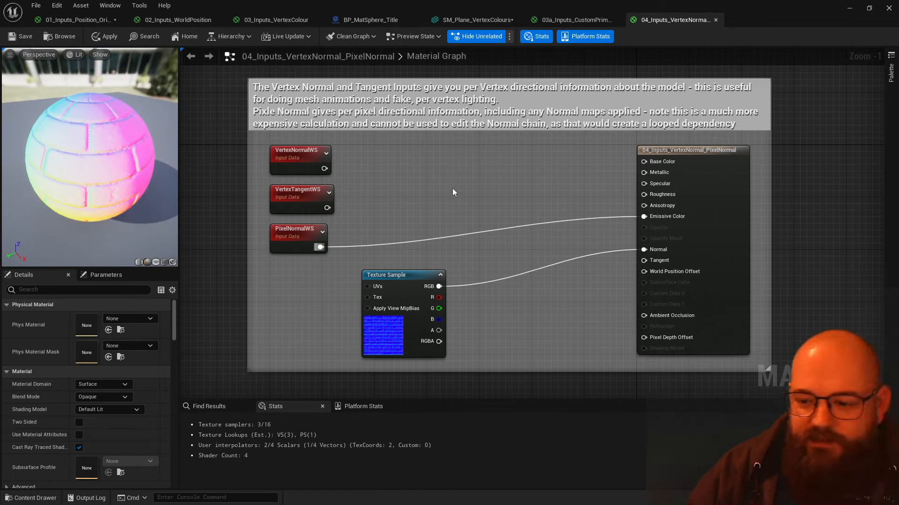